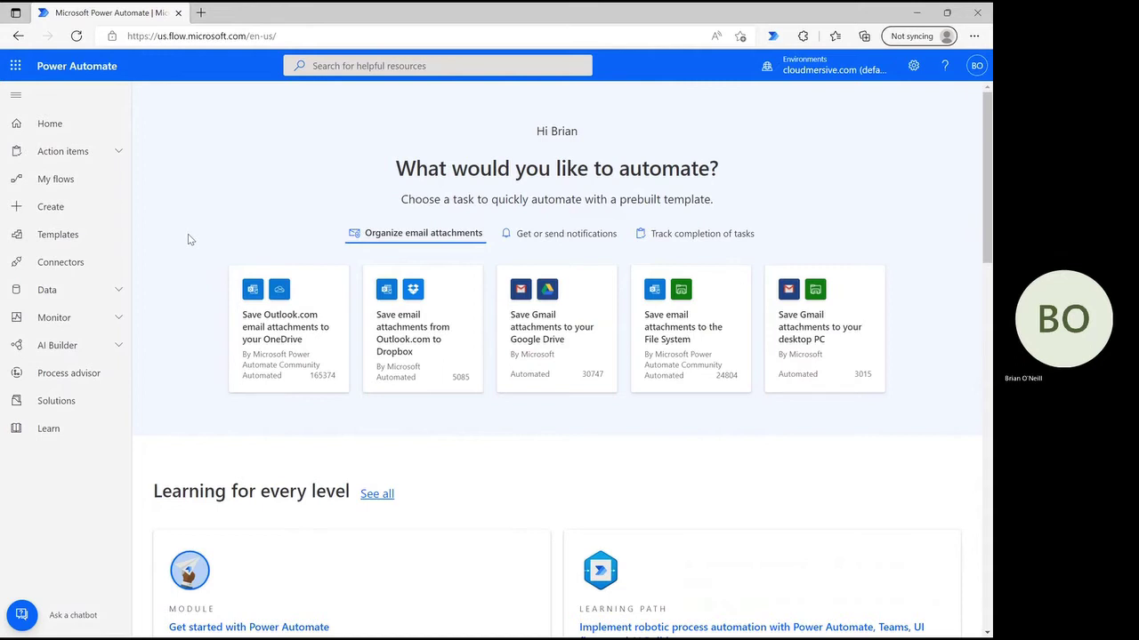
Create an instant cloud flow named 'PDF to PNG' that starts with the 'Manually trigger a flow' trigger
click(85, 206)
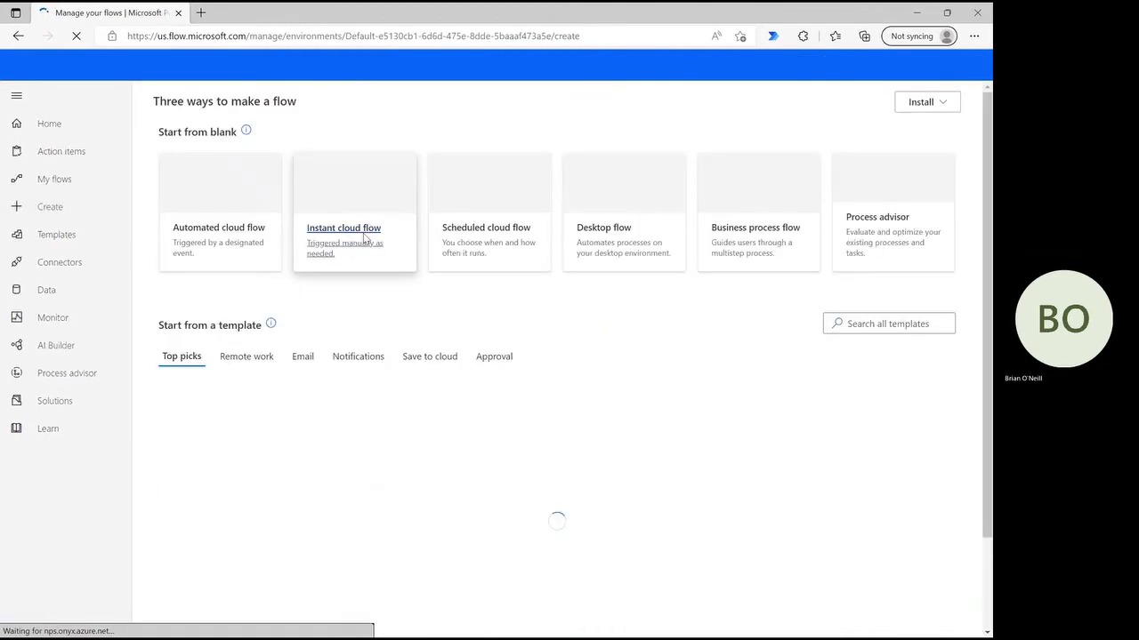
click(363, 239)
click(563, 229)
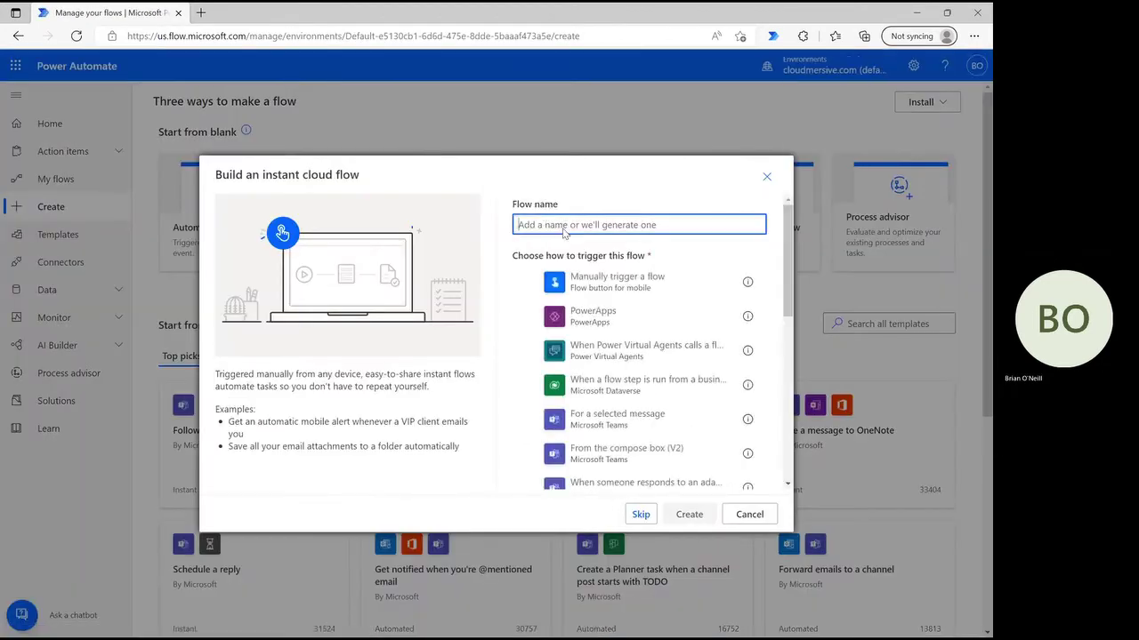
text(PDF to PNG)
click(585, 282)
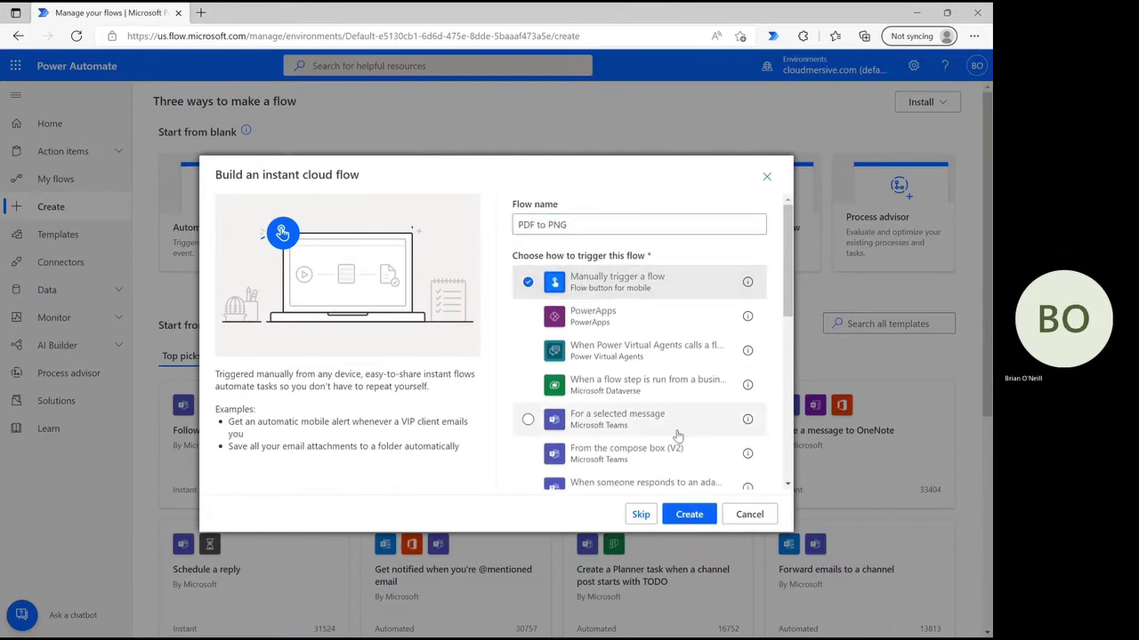
click(689, 515)
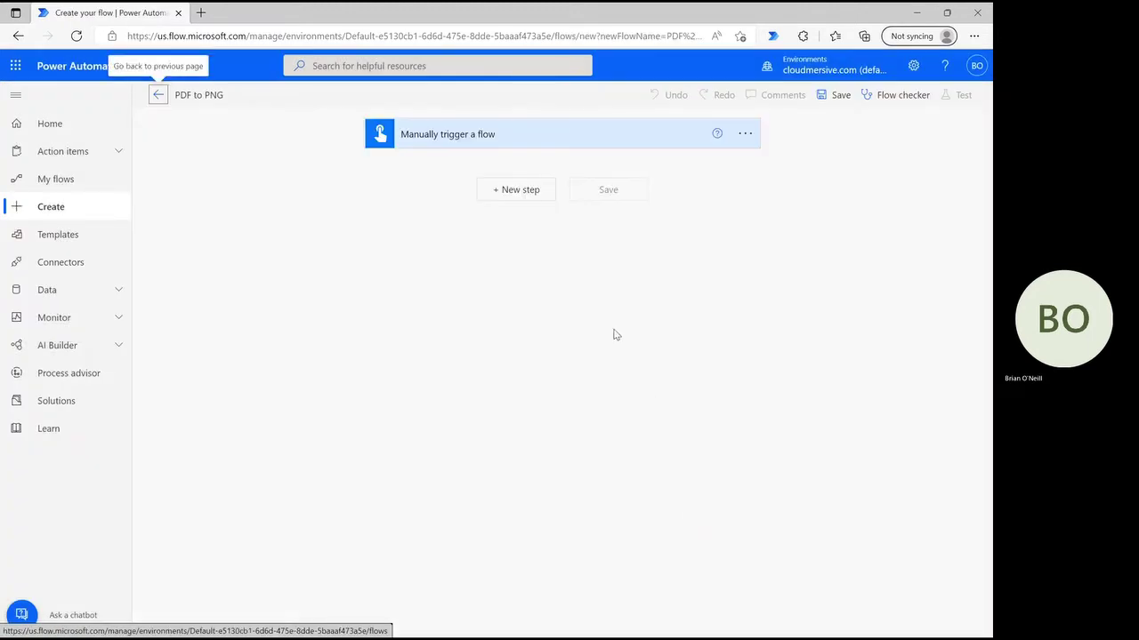
Add the SharePoint 'Get file content' action after the manual trigger
click(533, 199)
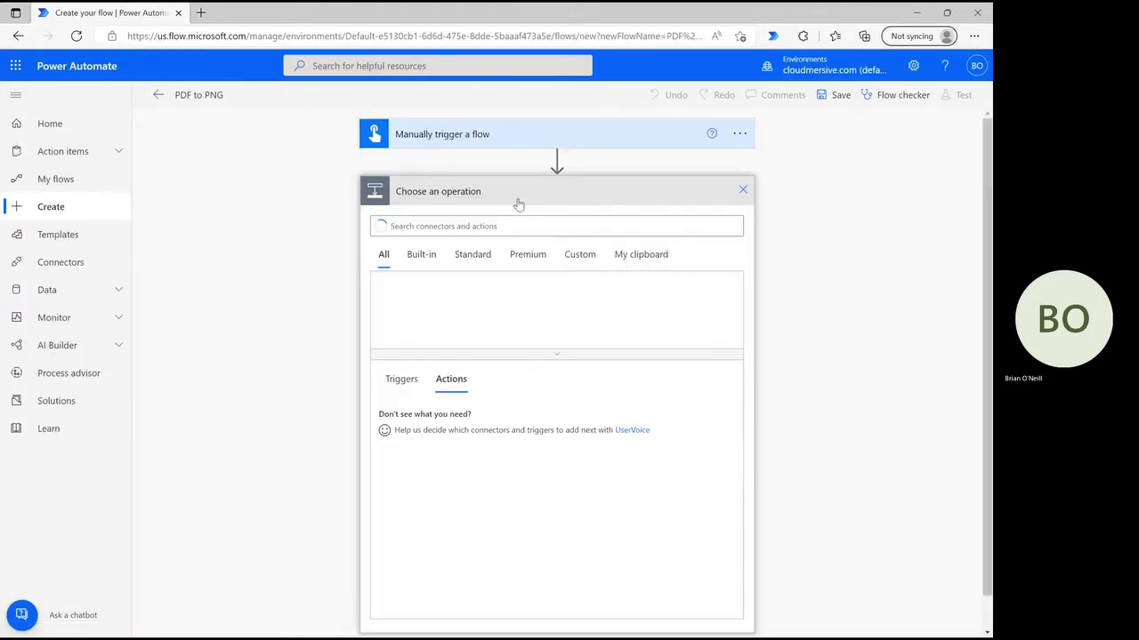
text(Get file content)
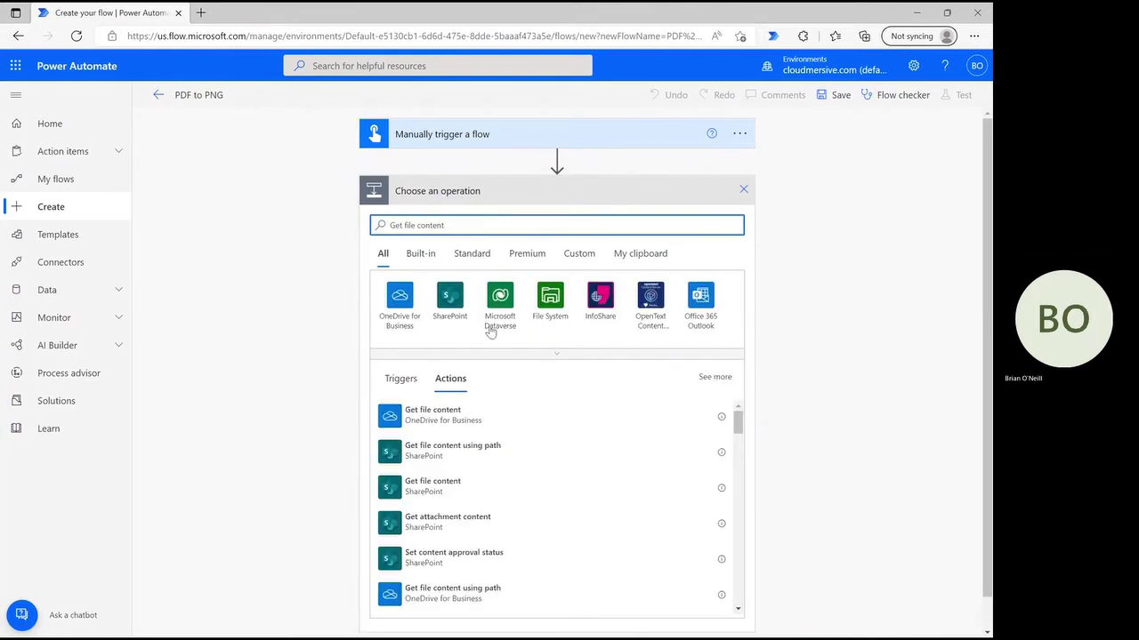
click(476, 493)
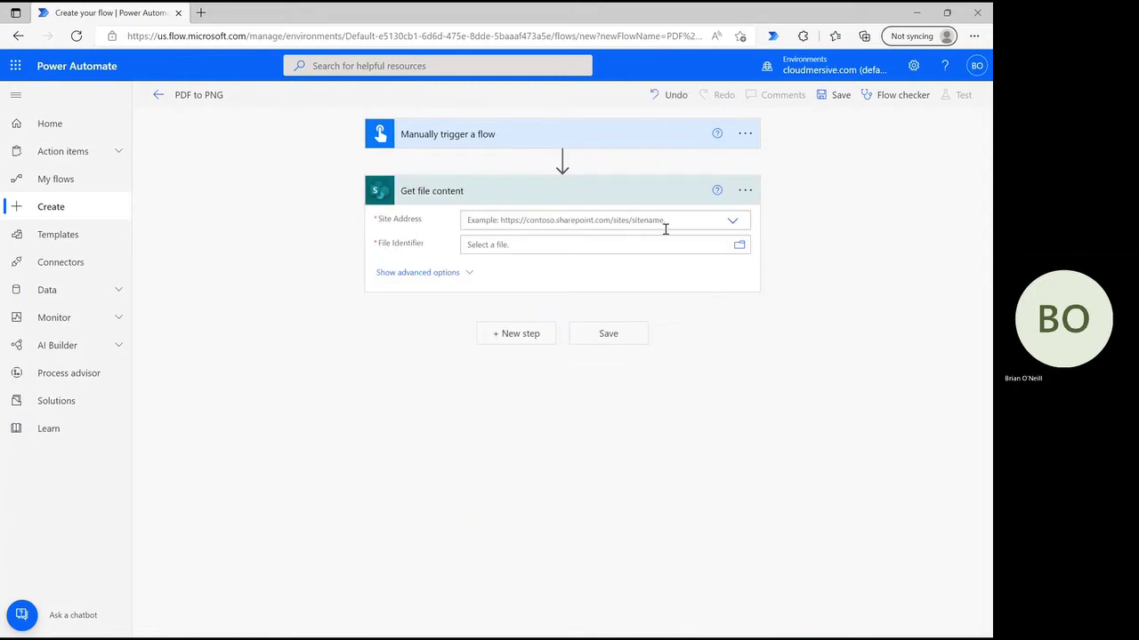
Point the step at the Content Team site's Shared Documents/Power Automate Samples/Sample PDF.pdf
click(732, 219)
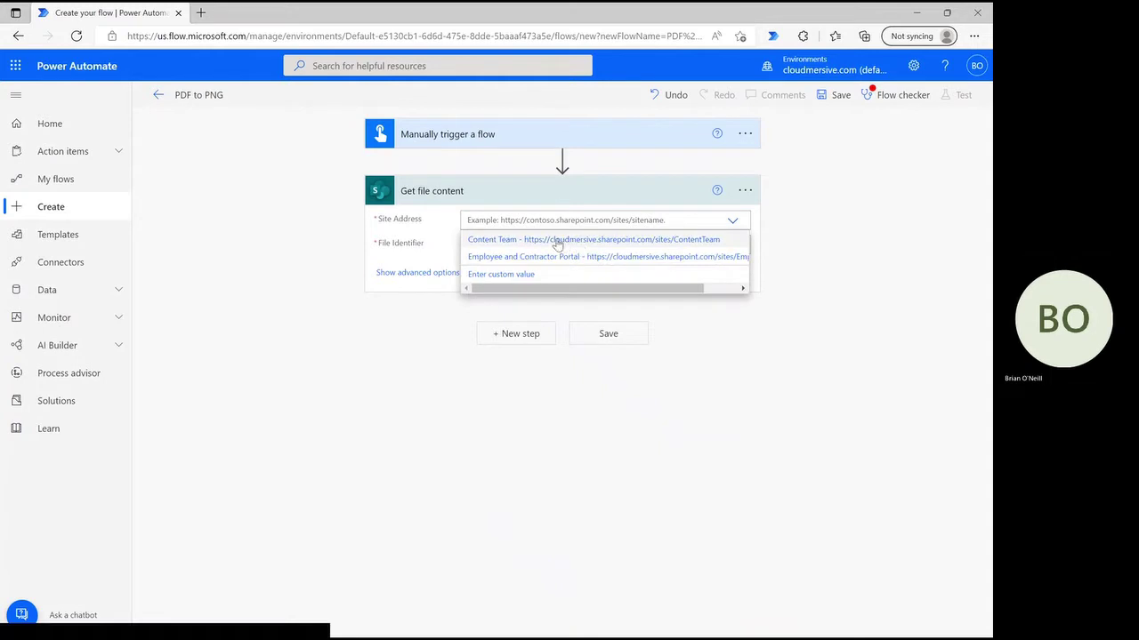
click(558, 242)
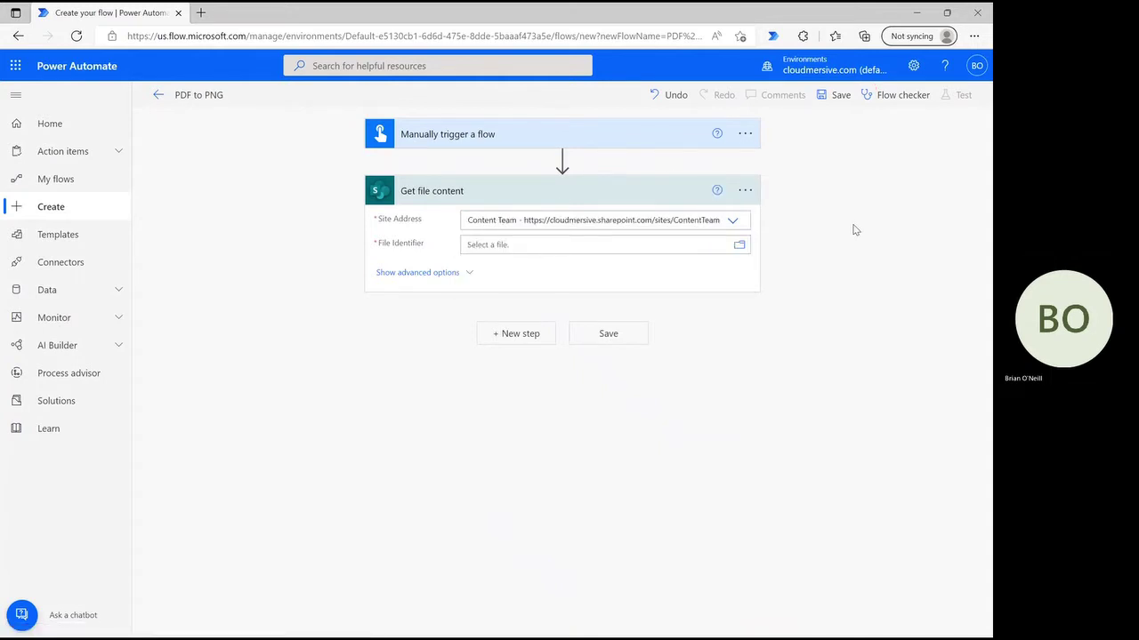
click(739, 248)
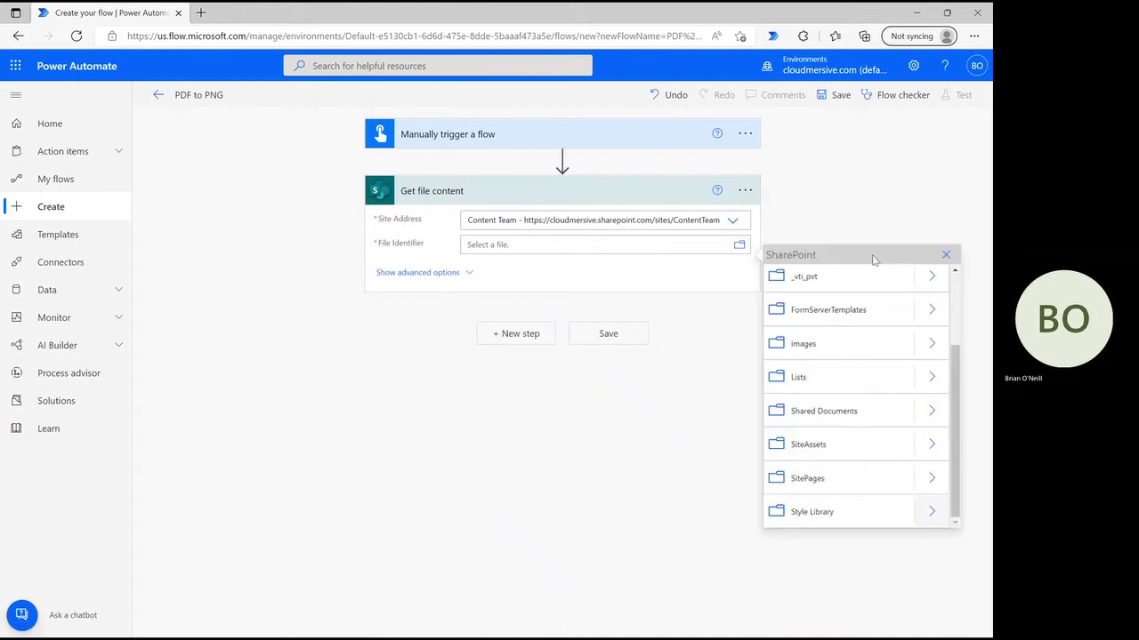
click(939, 416)
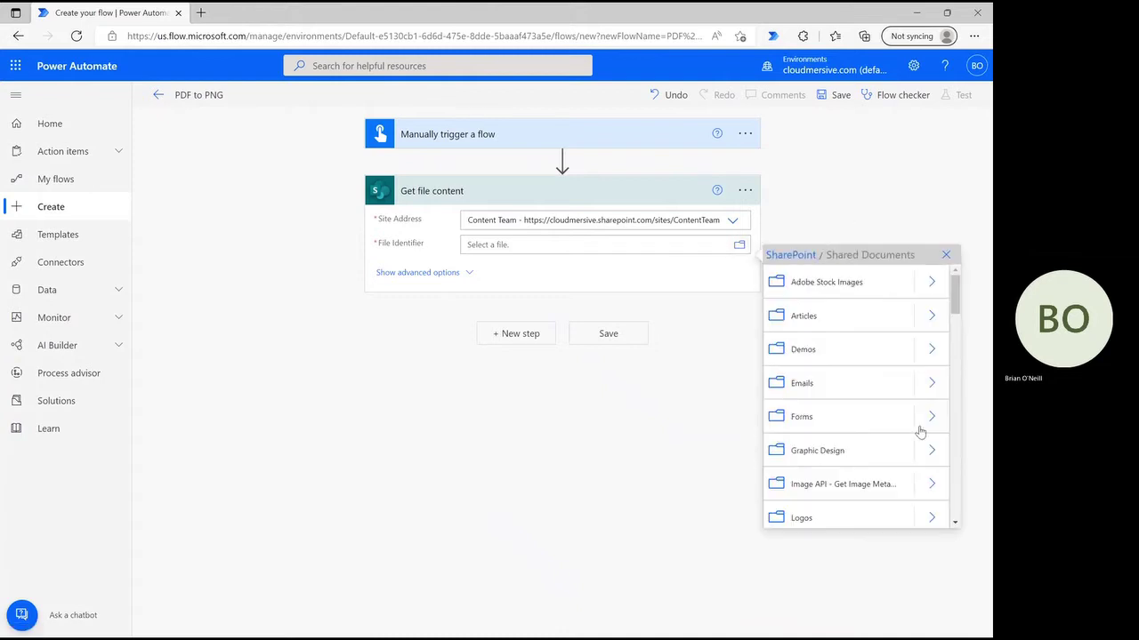
scroll(925, 432, down, 2)
click(934, 498)
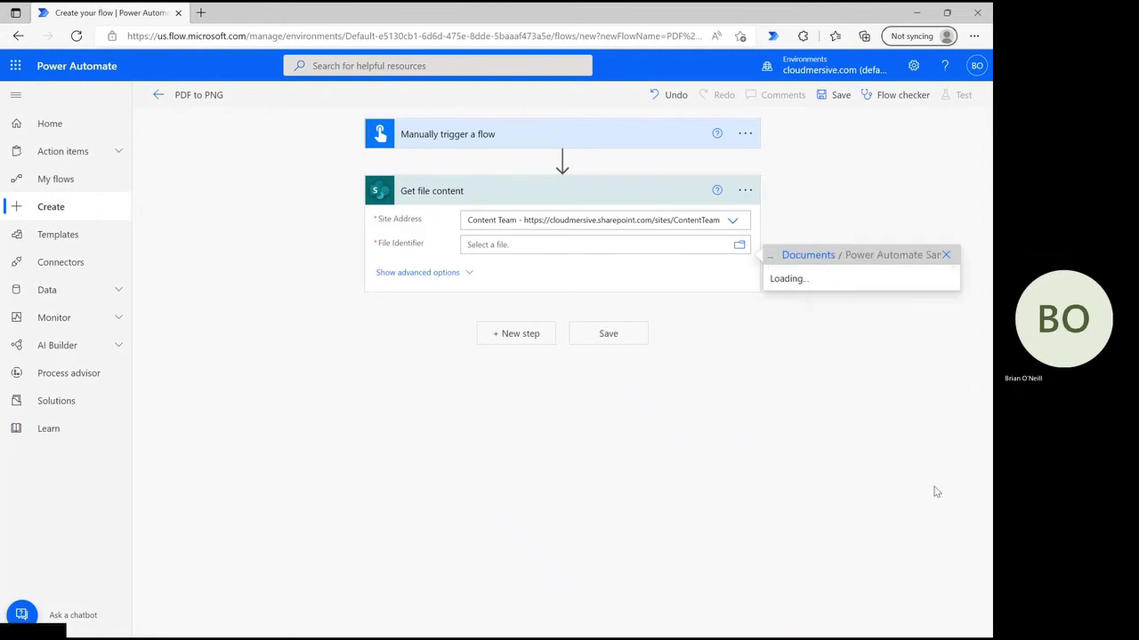
click(841, 284)
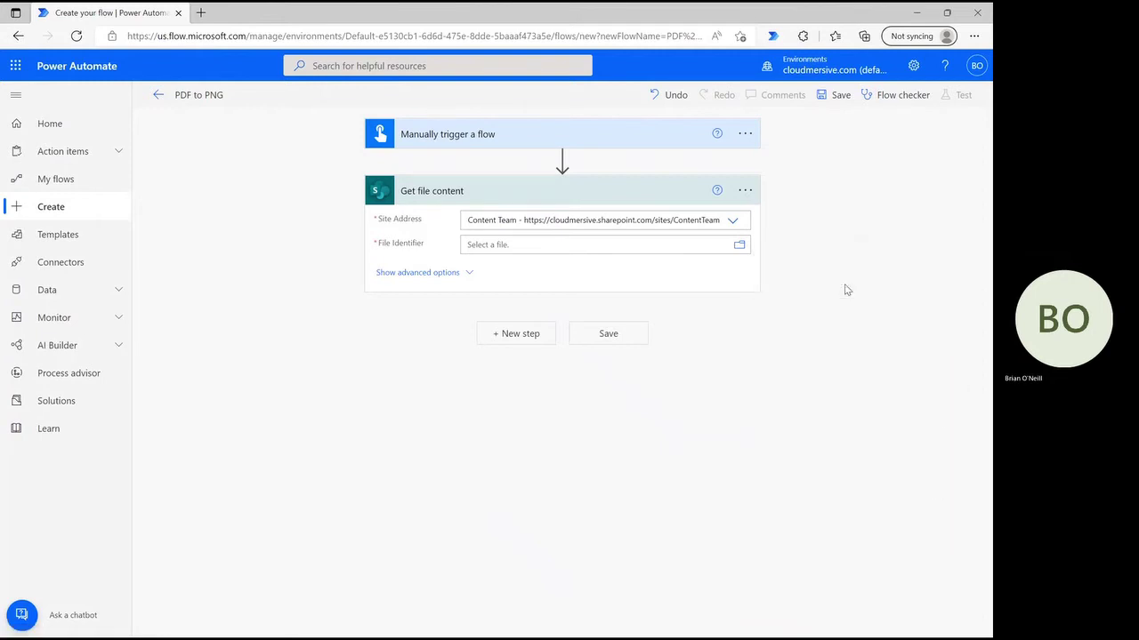
click(560, 312)
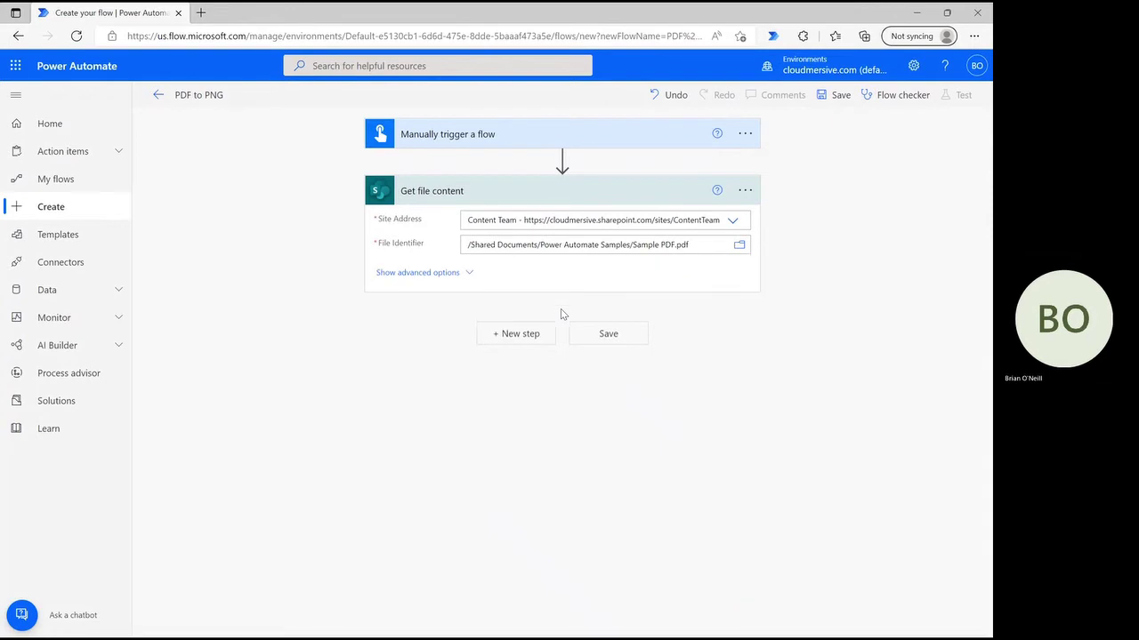
Add Cloudmersive Document Conversion's 'Convert PDF to Single PNG image' action after Get file content
click(523, 333)
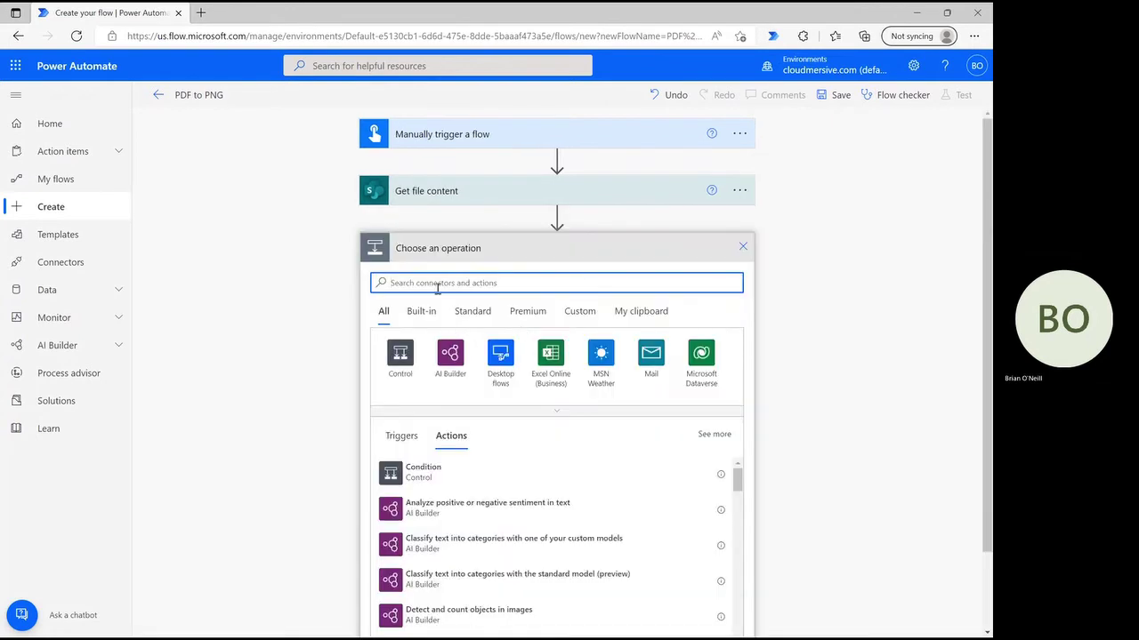
text(Cloudmersive)
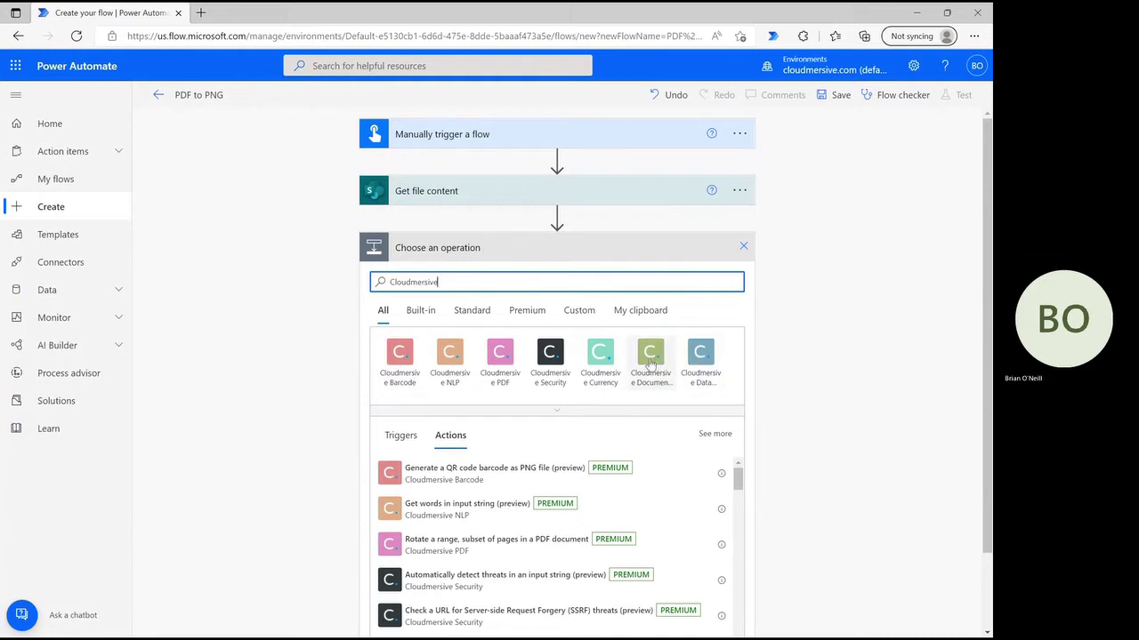
click(650, 362)
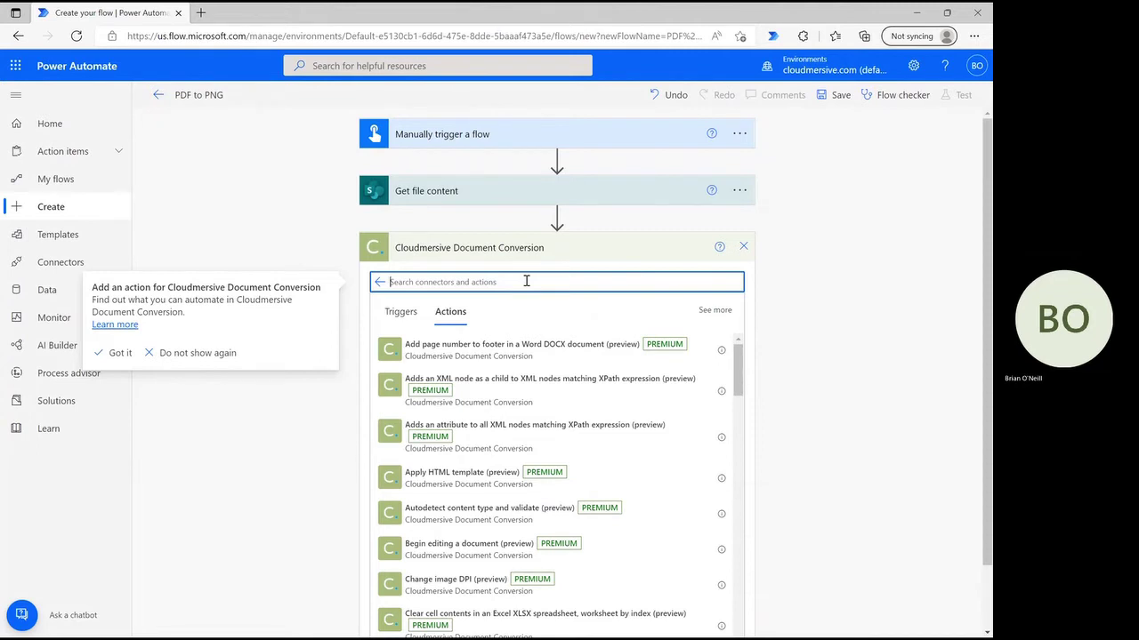
text(PDF to PNG)
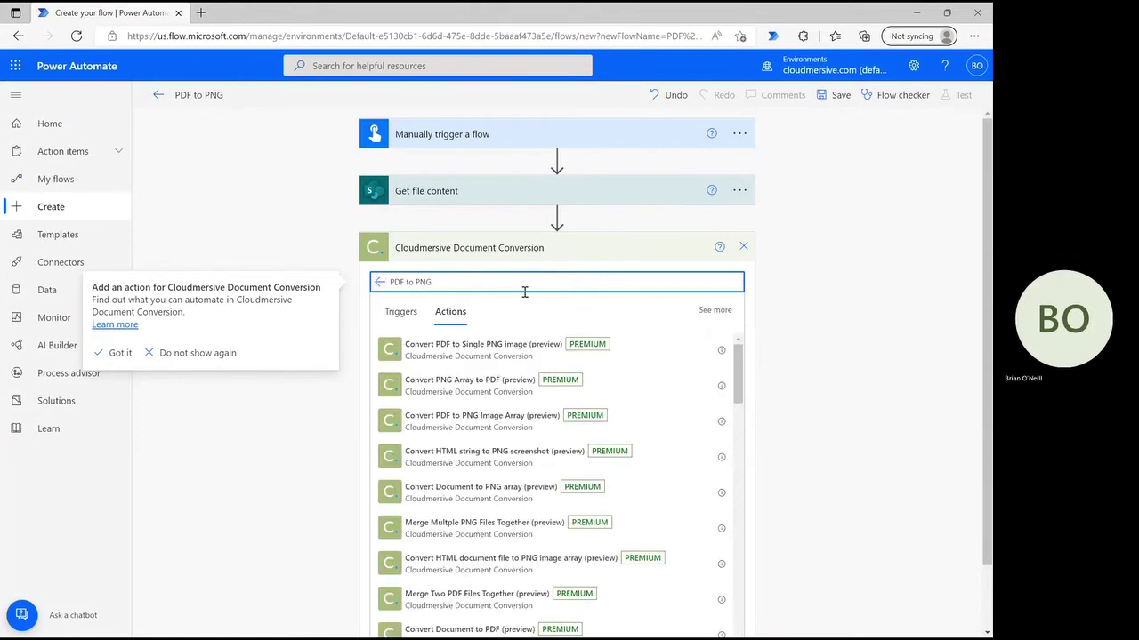
click(511, 354)
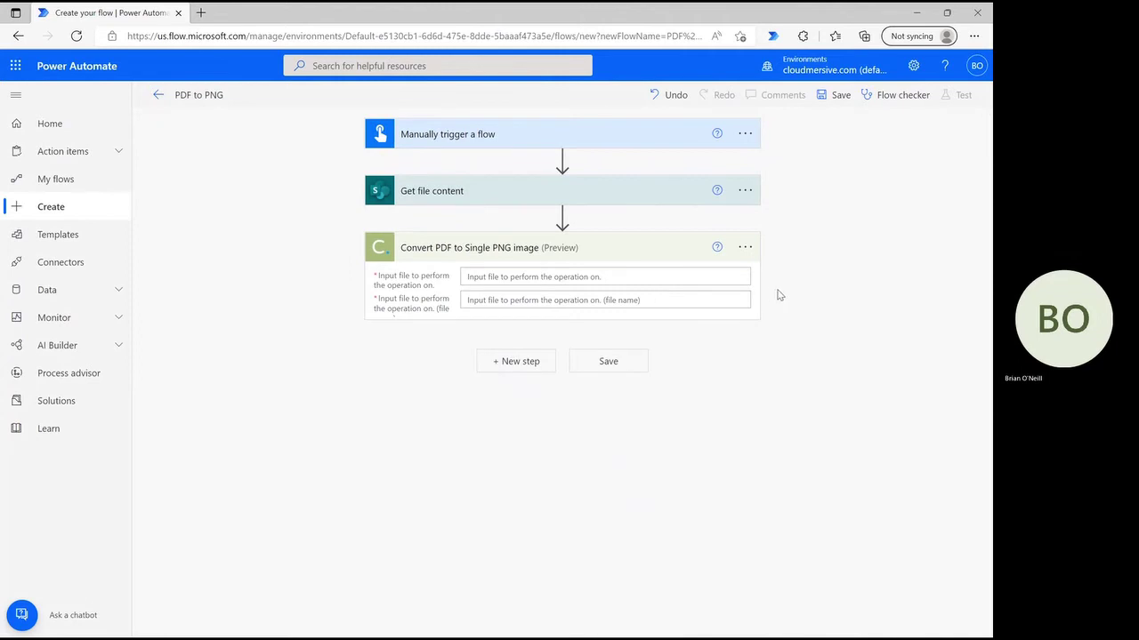
Set the conversion's input file to the File Content from Get file content
click(682, 276)
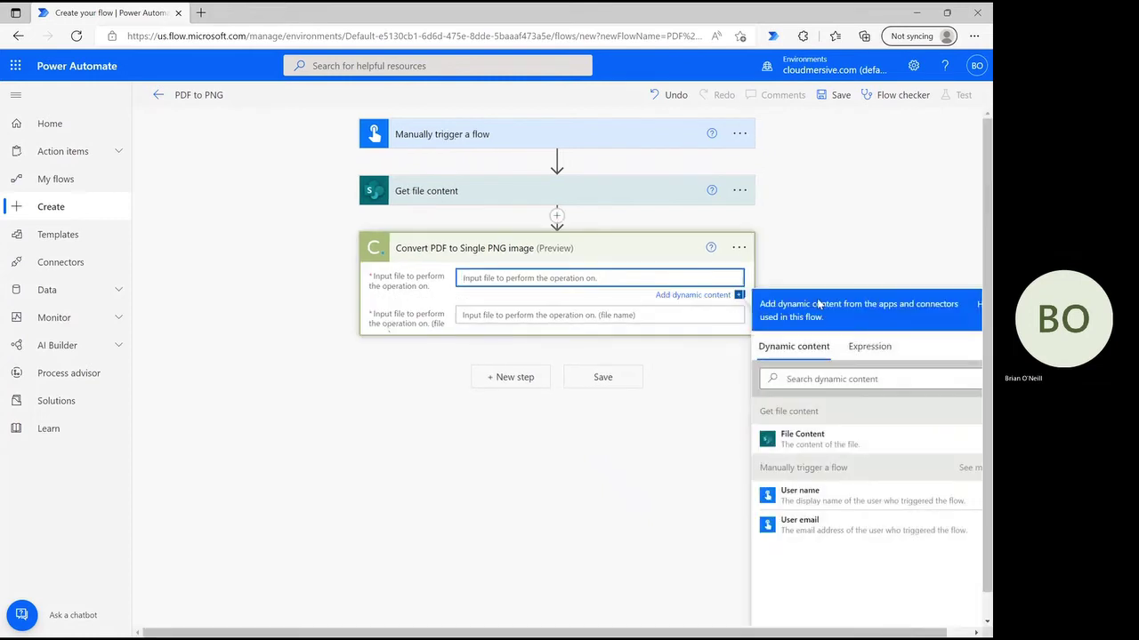
click(852, 436)
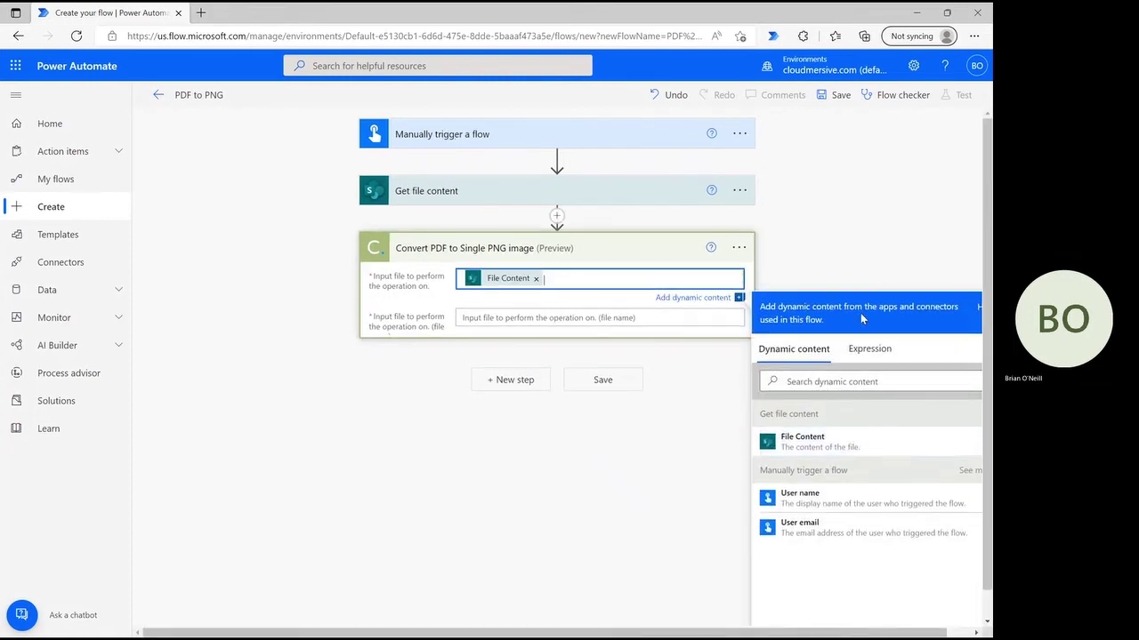
click(819, 250)
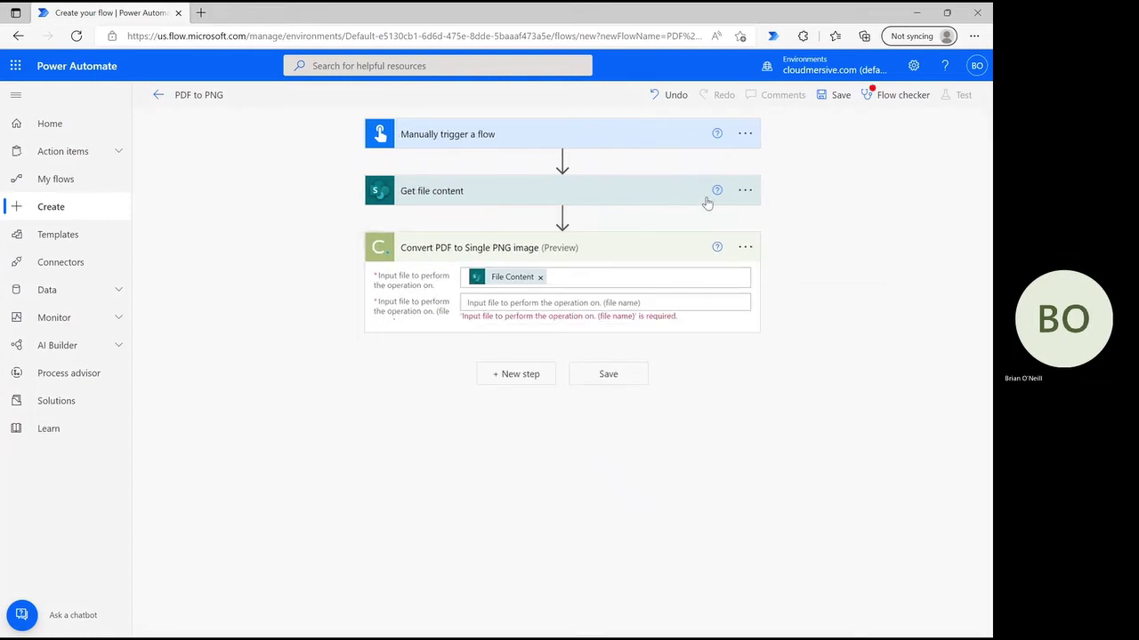
Copy the File Identifier path into the conversion's file name: /Shared Documents/Power Automate Samples/Sample PDF.pdf
click(623, 198)
click(630, 243)
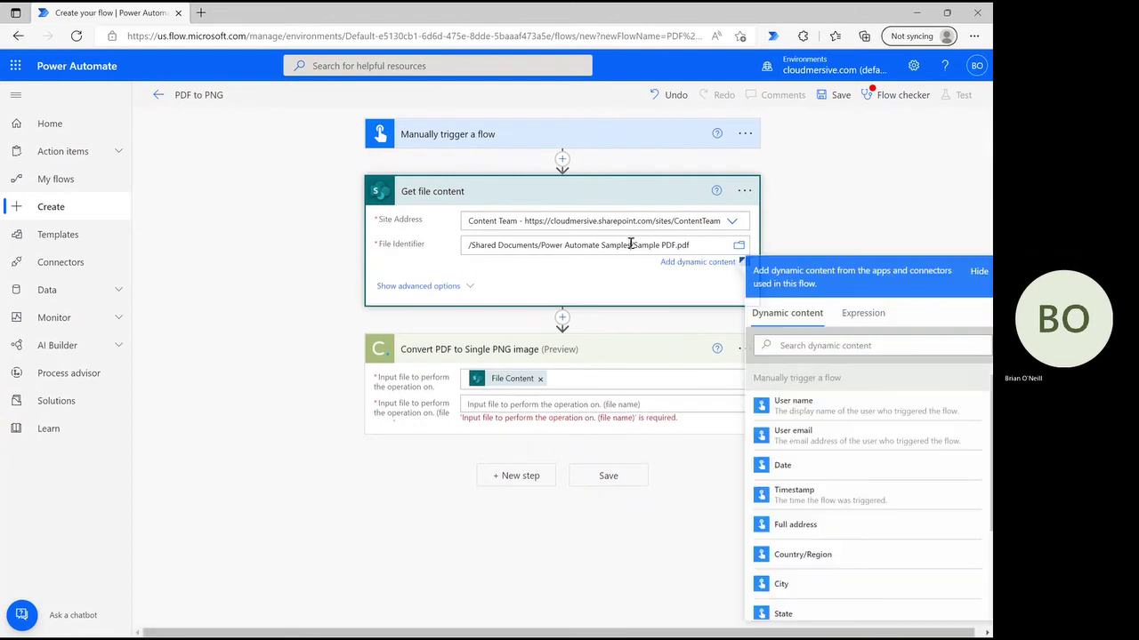
triple_click(630, 244)
key(ctrl+c)
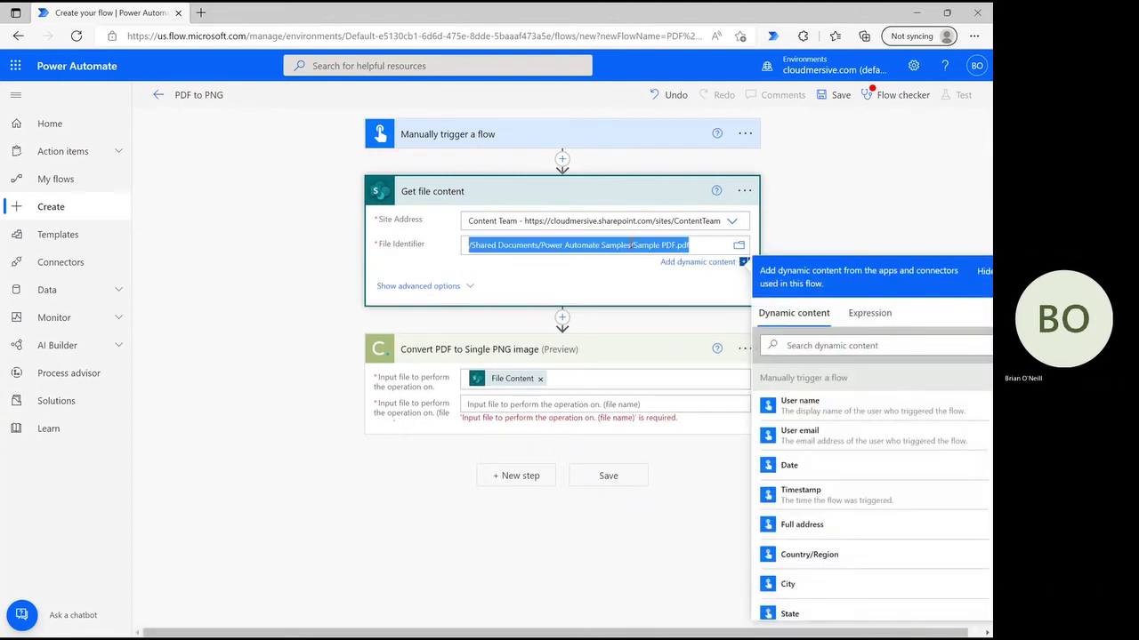
click(585, 405)
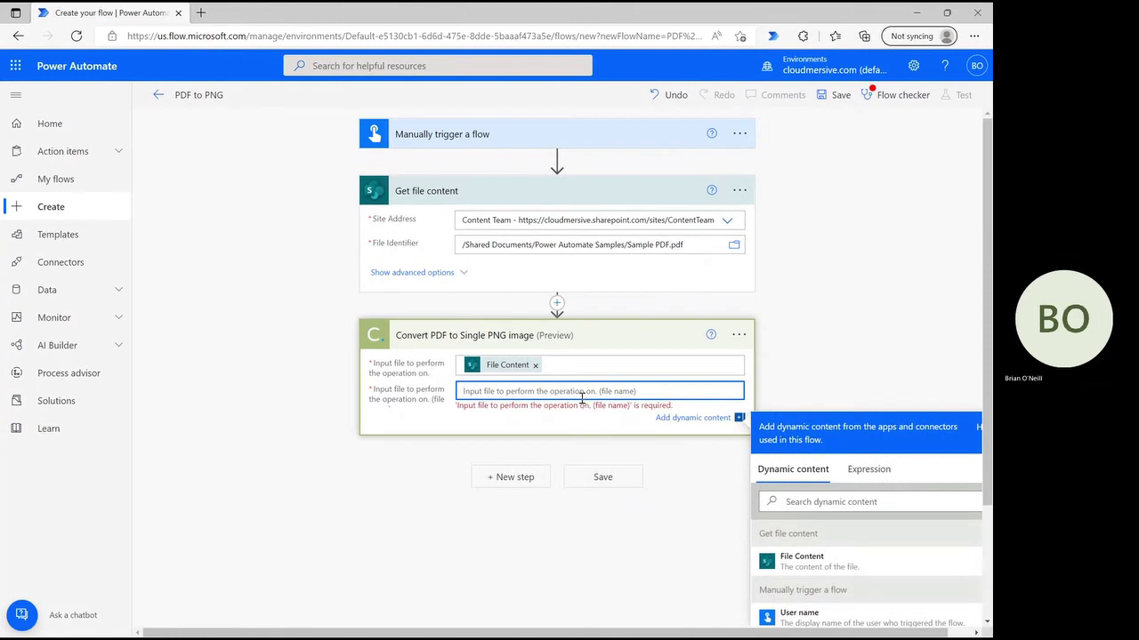
key(ctrl+v)
click(831, 368)
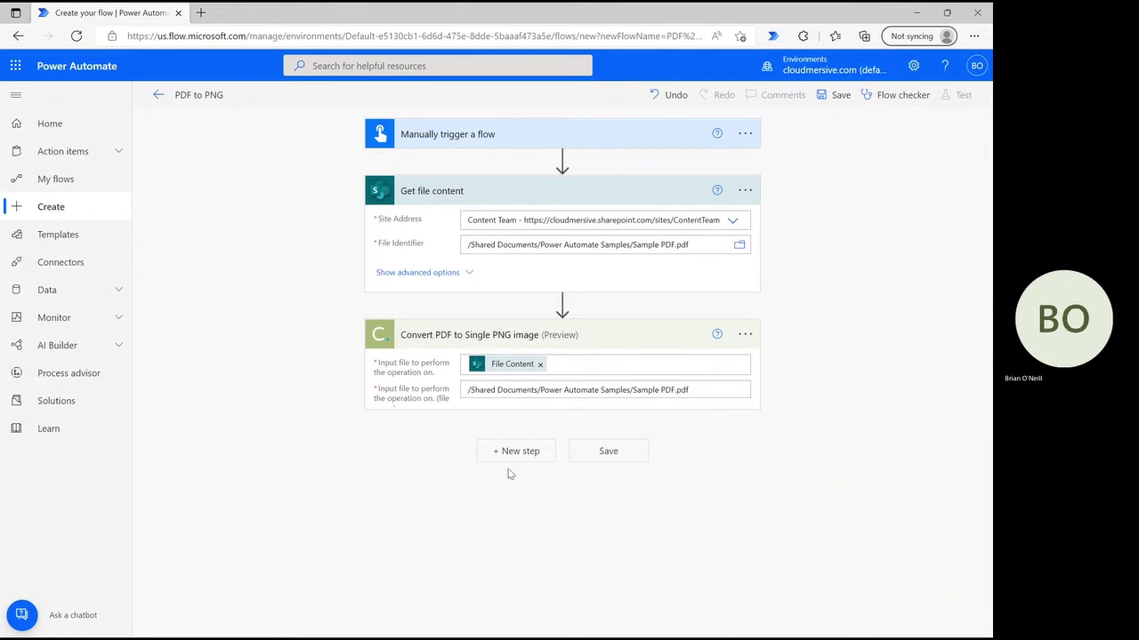
Add a SharePoint 'Create file' step targeting Content Team's Shared Documents/Power Automate Samples folder
click(549, 439)
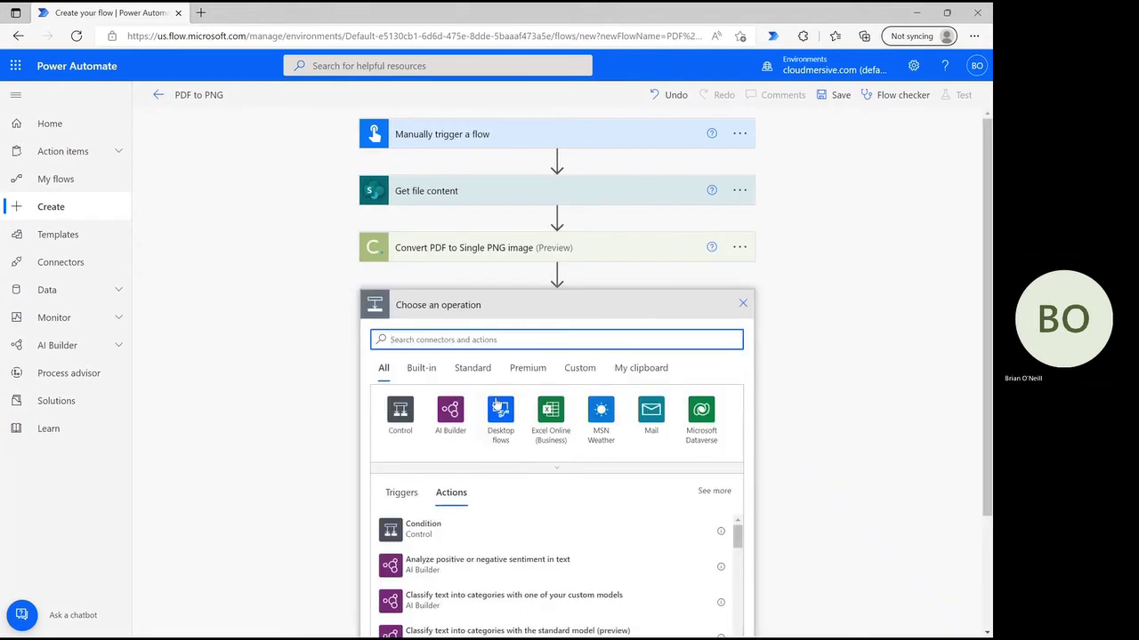
text(cceate )
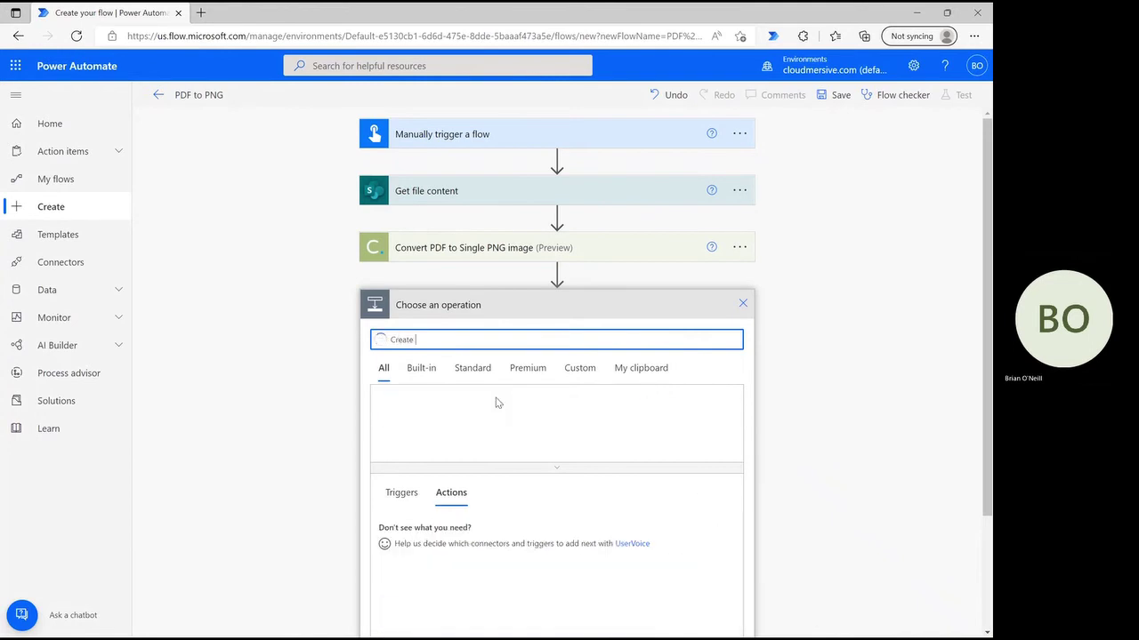
text(file)
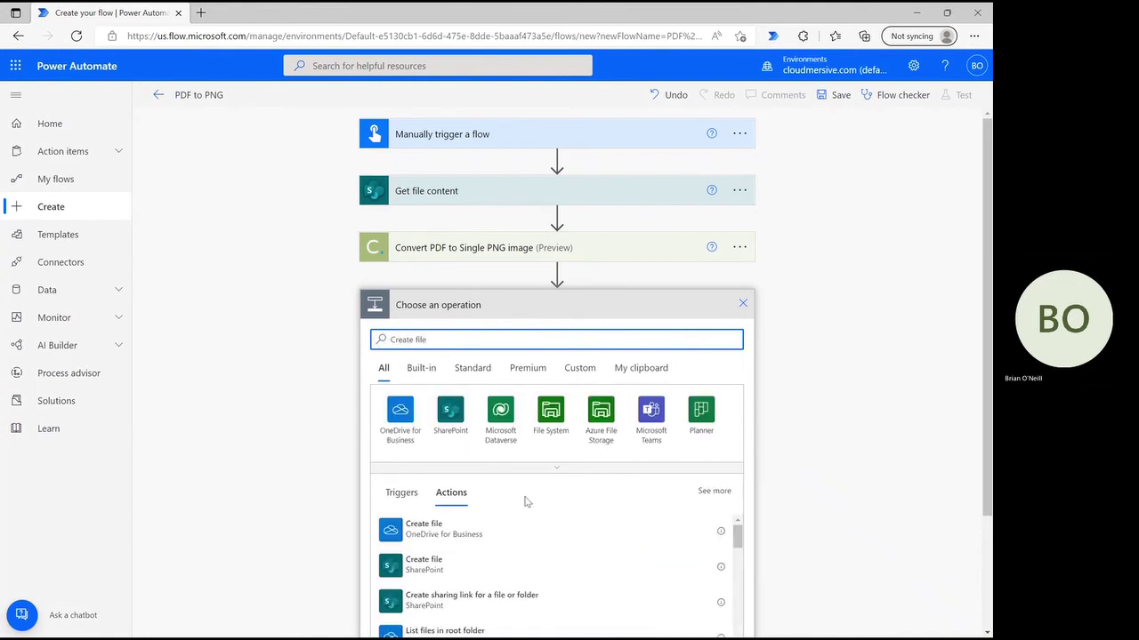
click(498, 569)
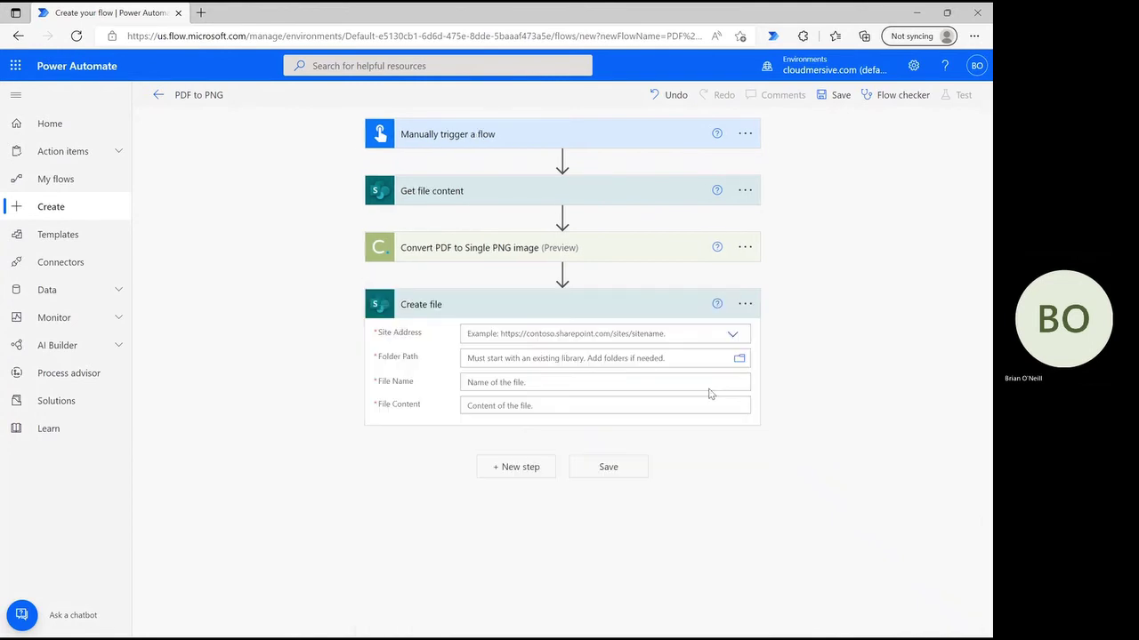
click(729, 335)
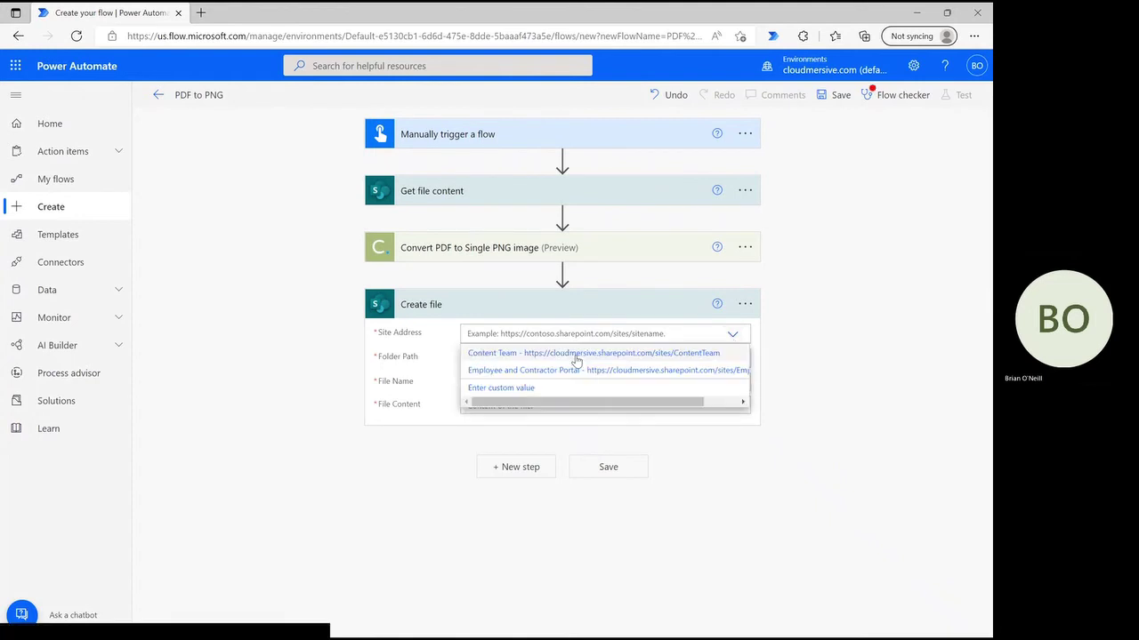
click(671, 353)
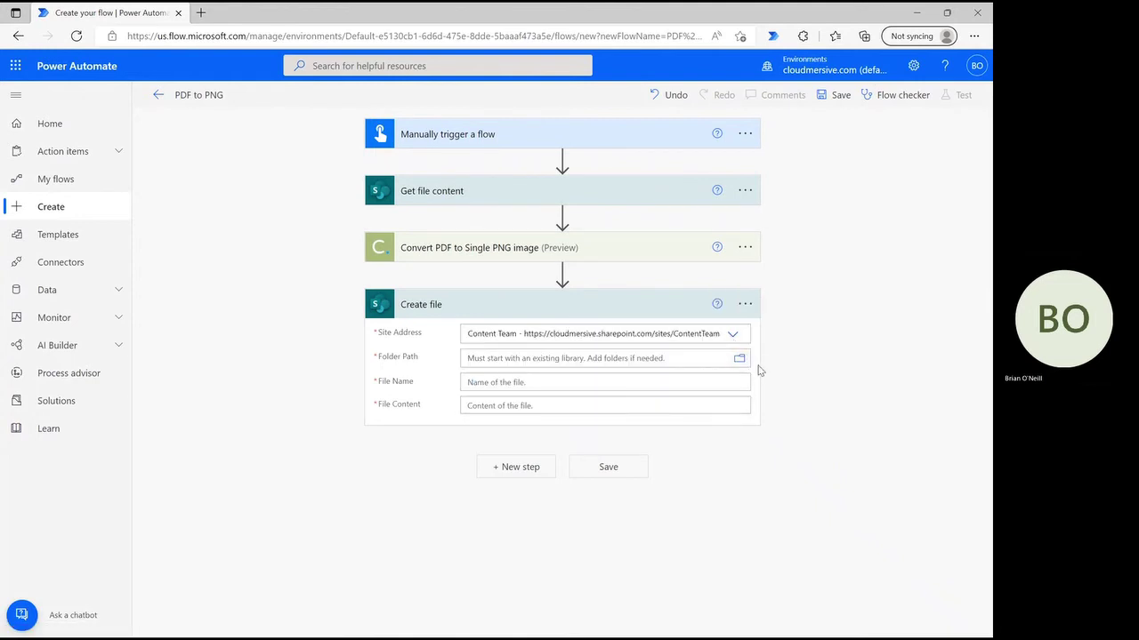
click(747, 364)
click(932, 253)
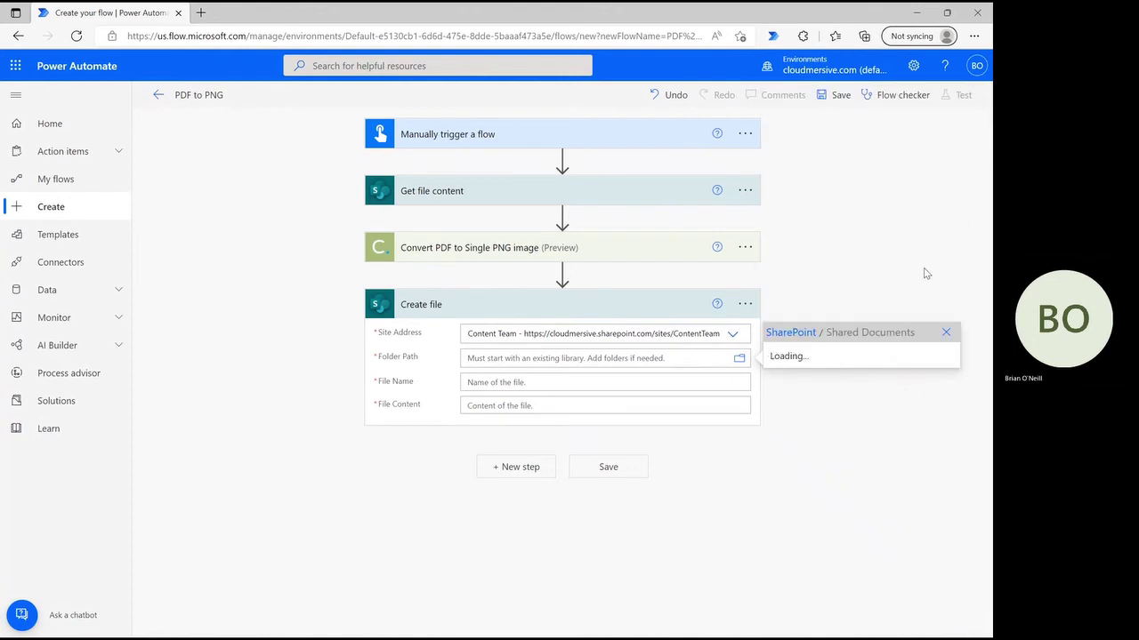
scroll(869, 355, down, 1)
scroll(869, 350, down, 2)
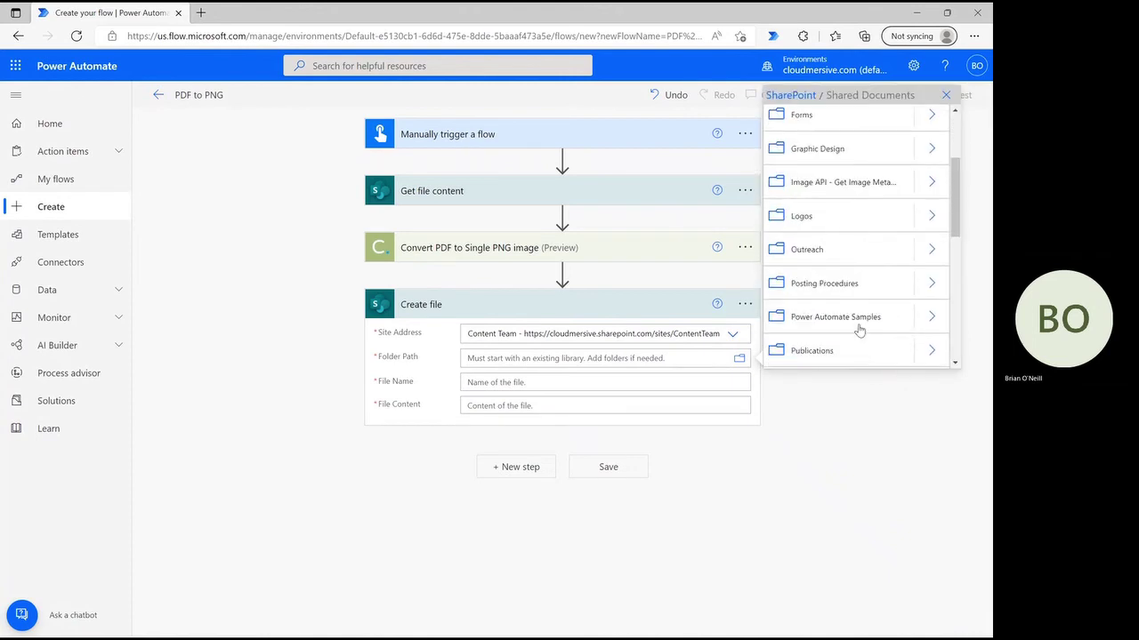
click(857, 322)
Name the file 'PDF to PNG.png' and use the conversion's OutputContent as its content
click(546, 395)
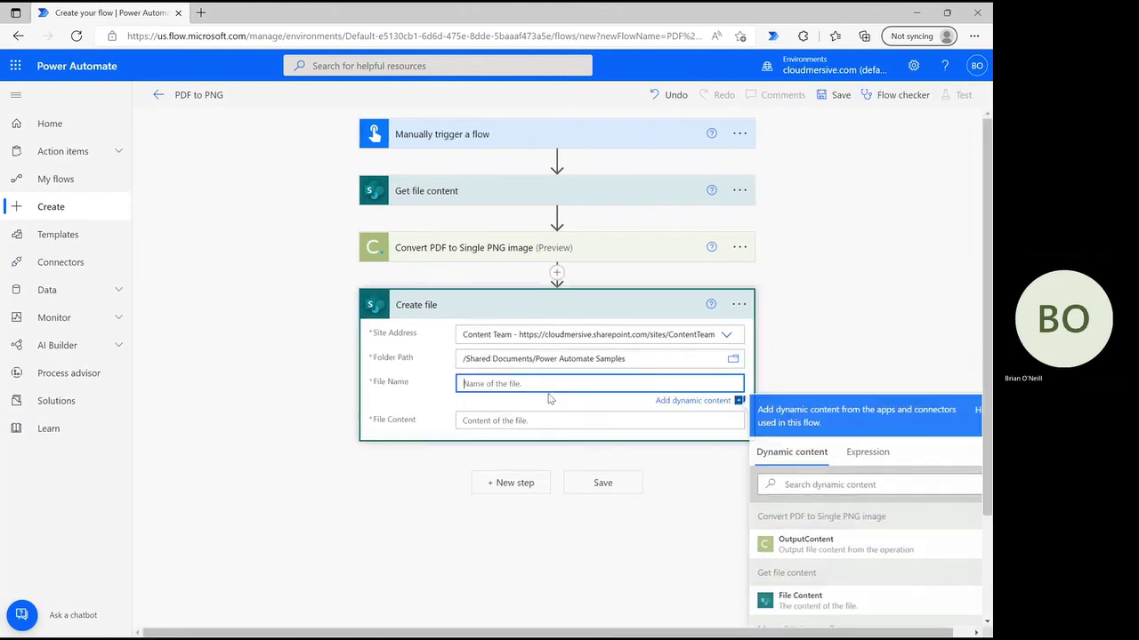
text(PDF to PNG.png)
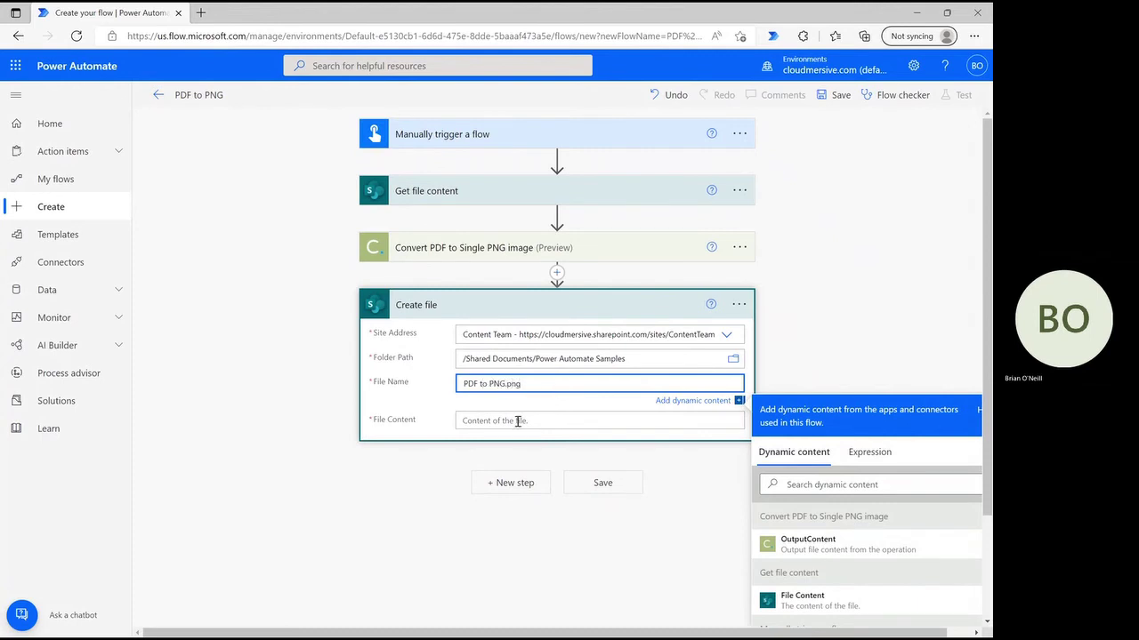
click(521, 420)
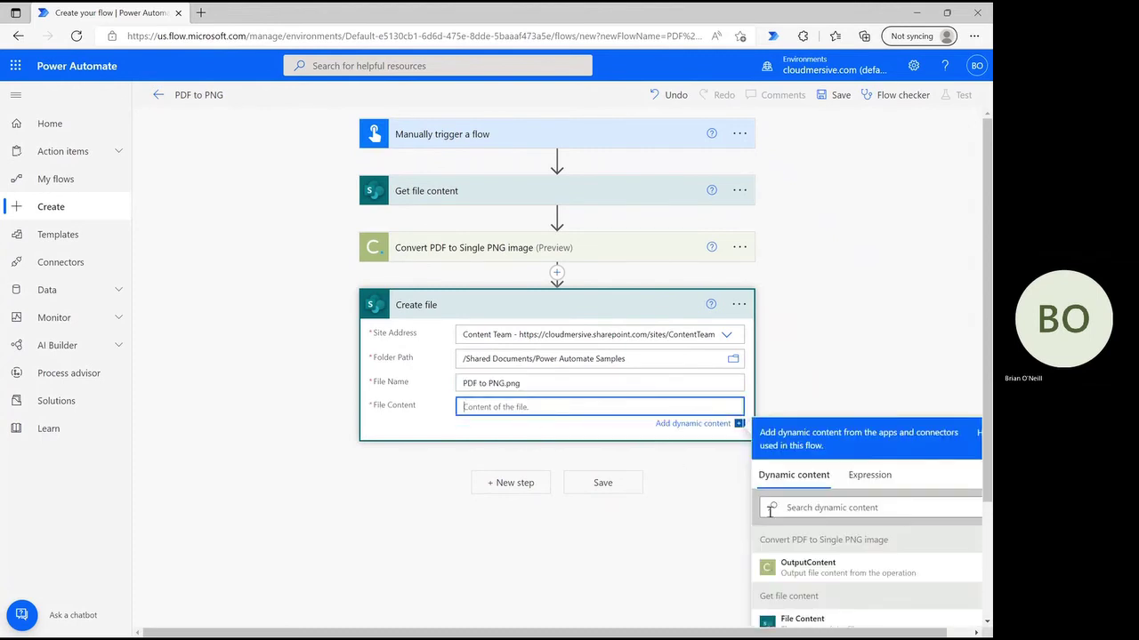
click(808, 565)
click(879, 360)
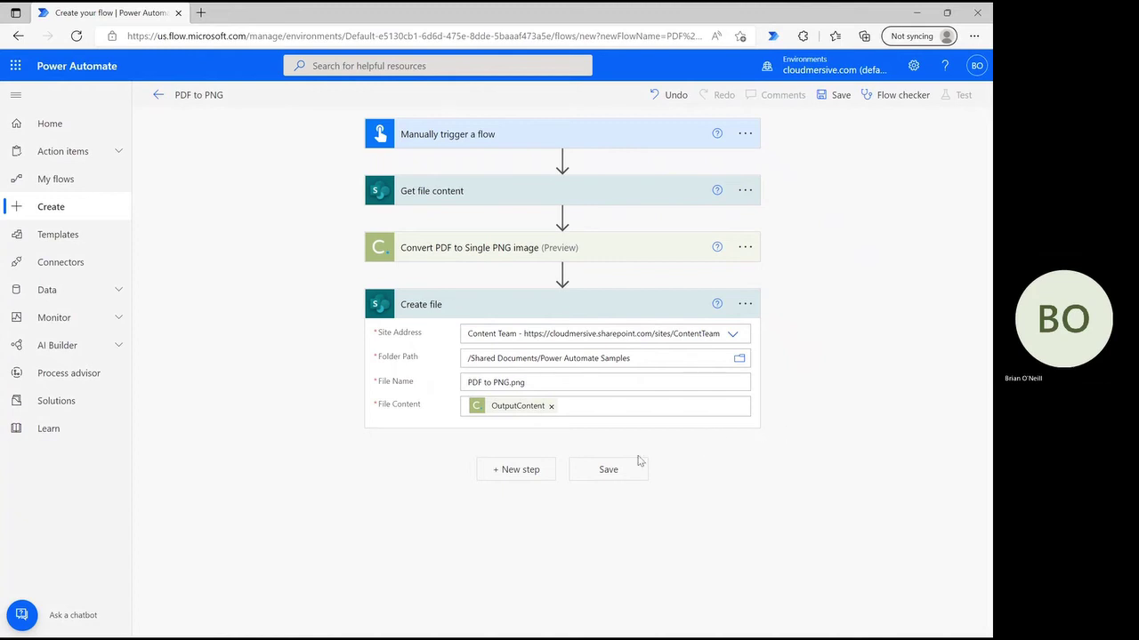
Save the flow and run a manual test, then view the run history
click(608, 470)
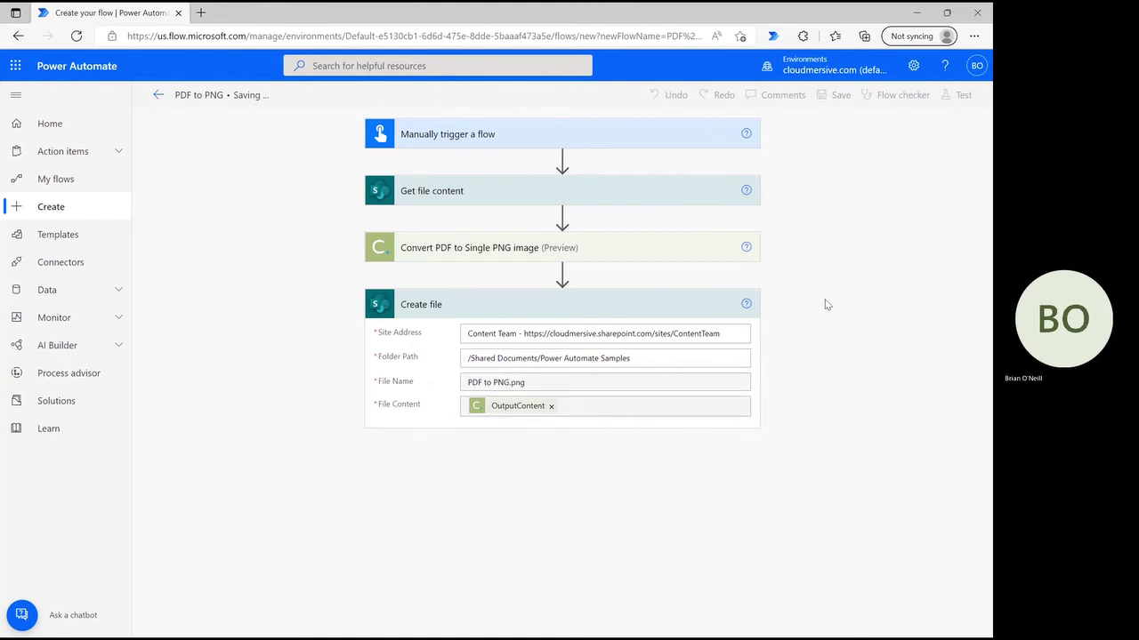
click(958, 96)
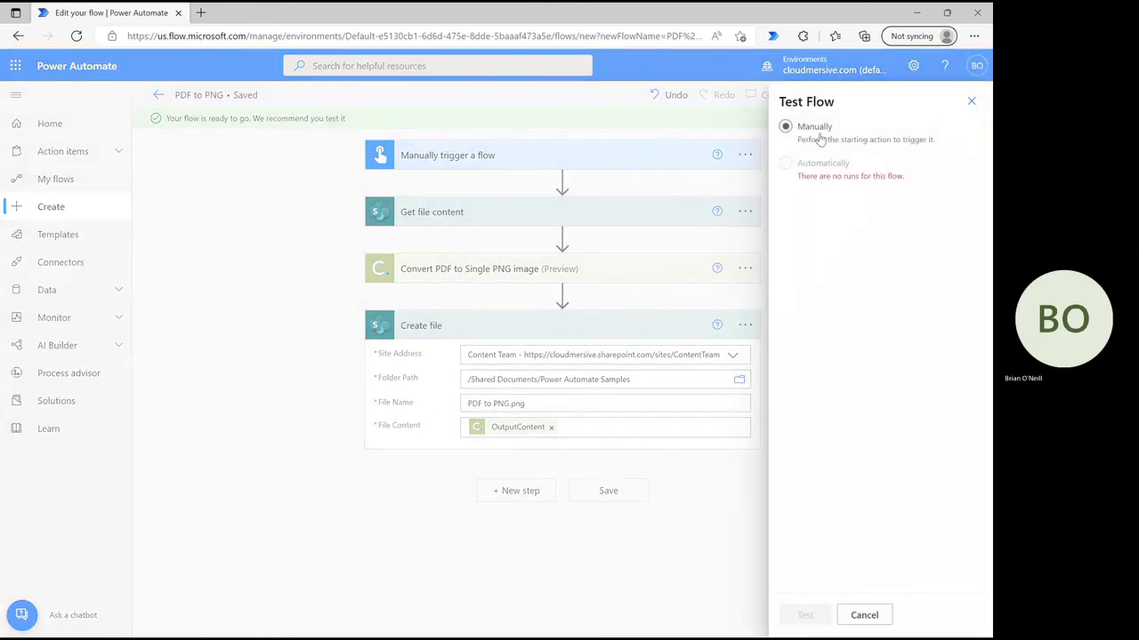
click(802, 622)
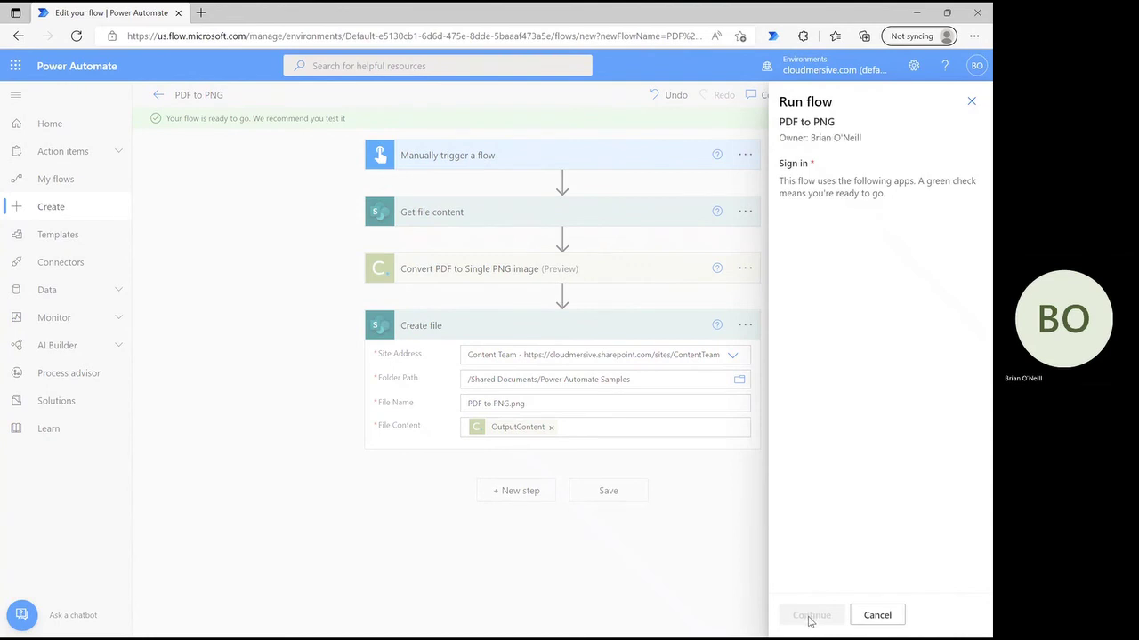
click(811, 615)
click(811, 616)
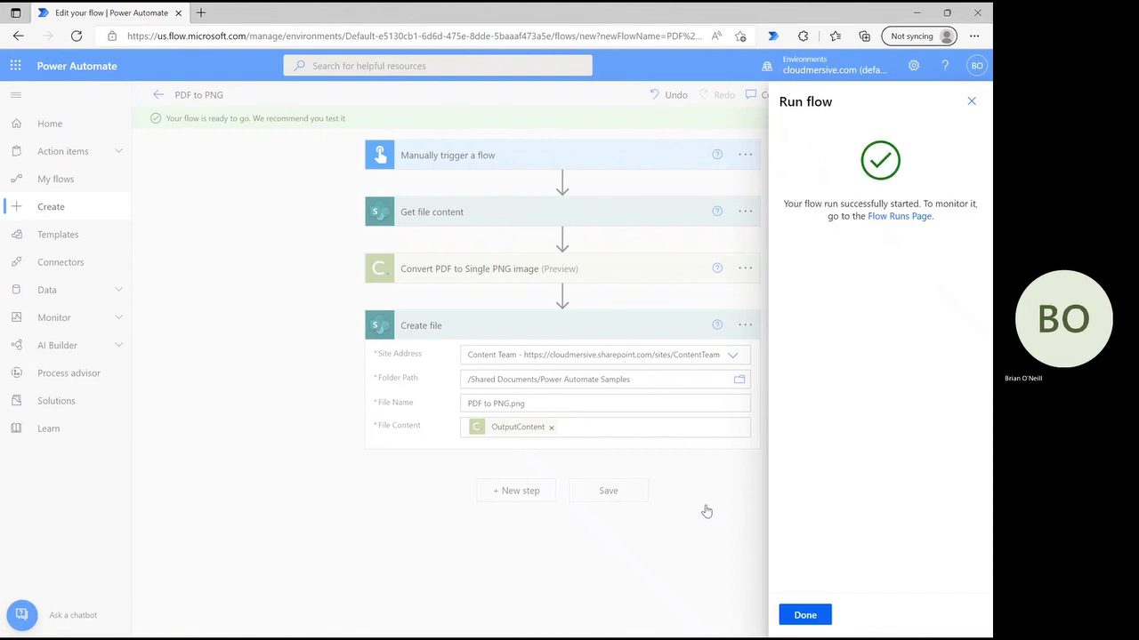
click(803, 613)
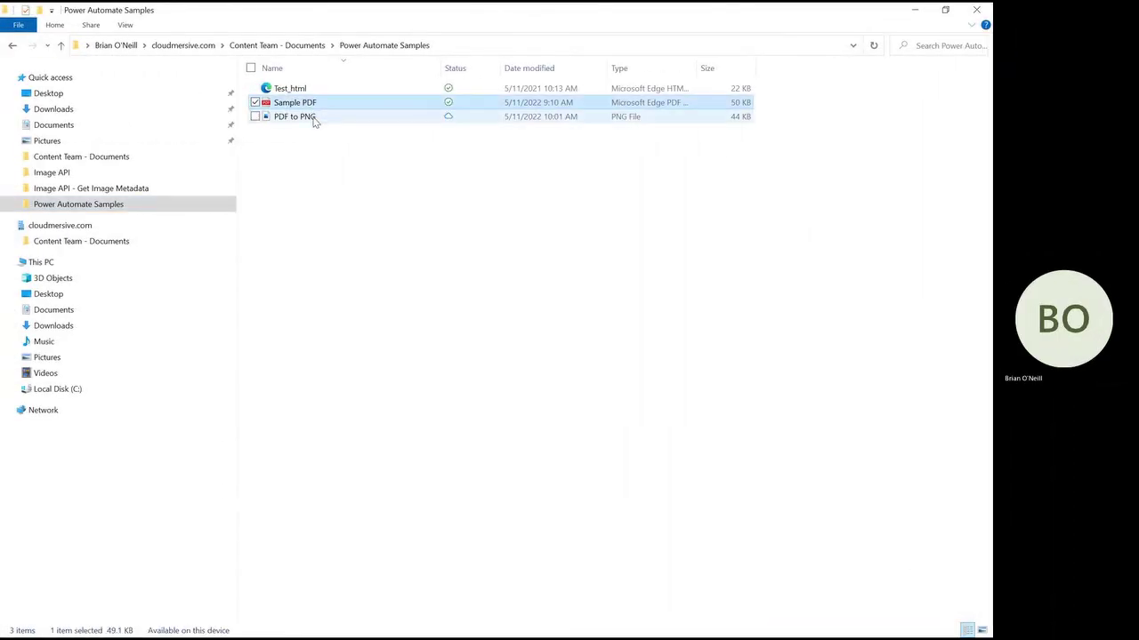
Open the PDF to PNG image from the Power Automate Samples folder, then return to the folder
click(313, 119)
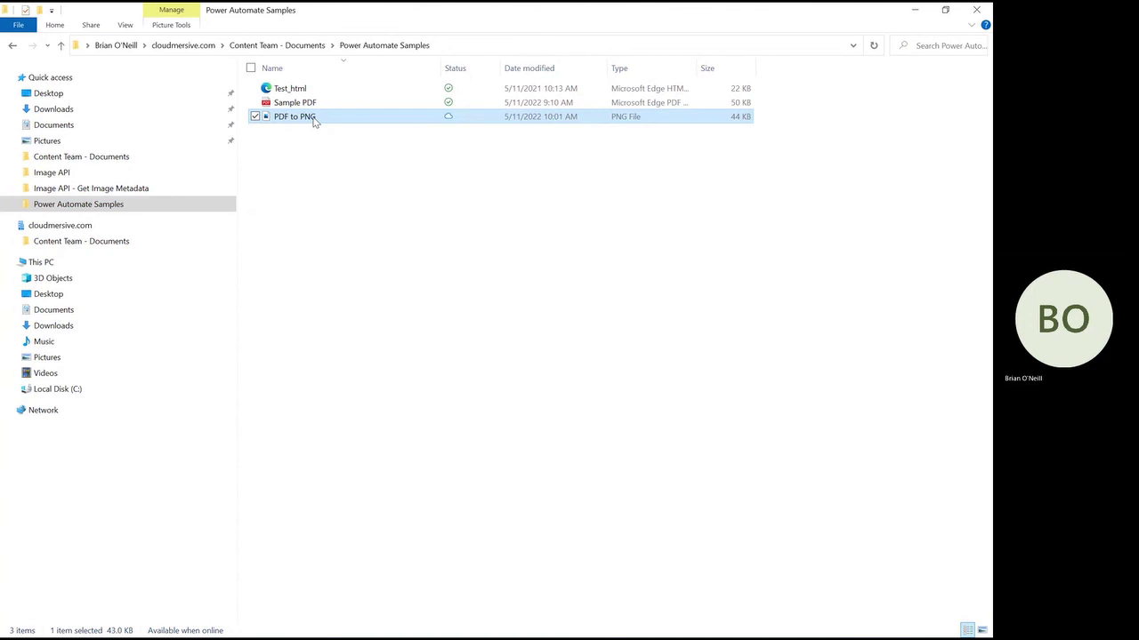
double_click(313, 122)
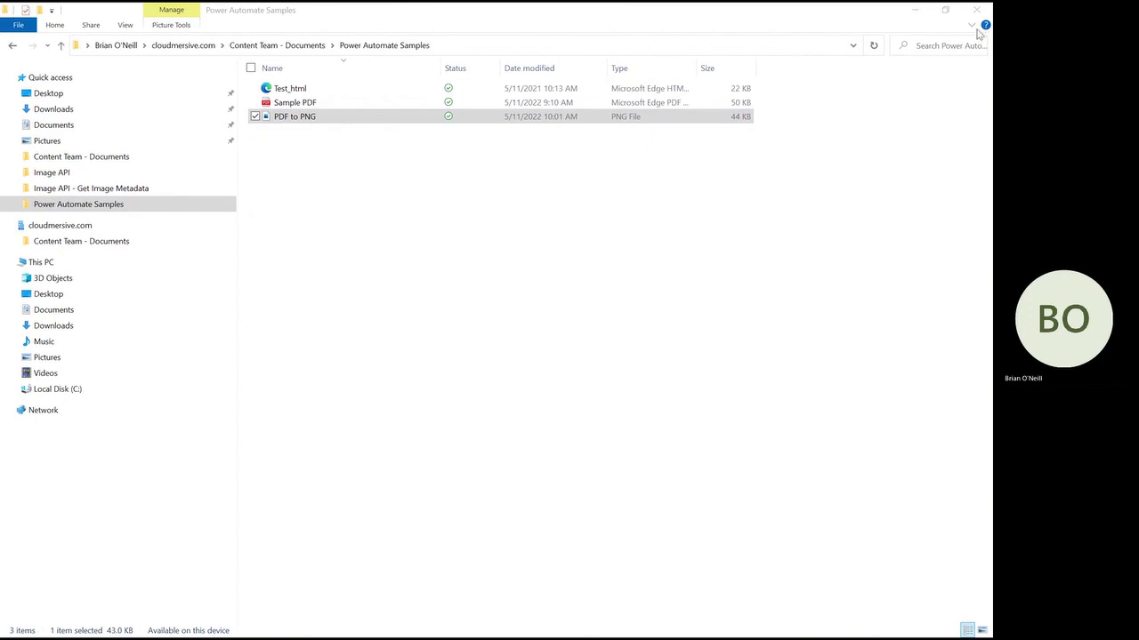
click(561, 174)
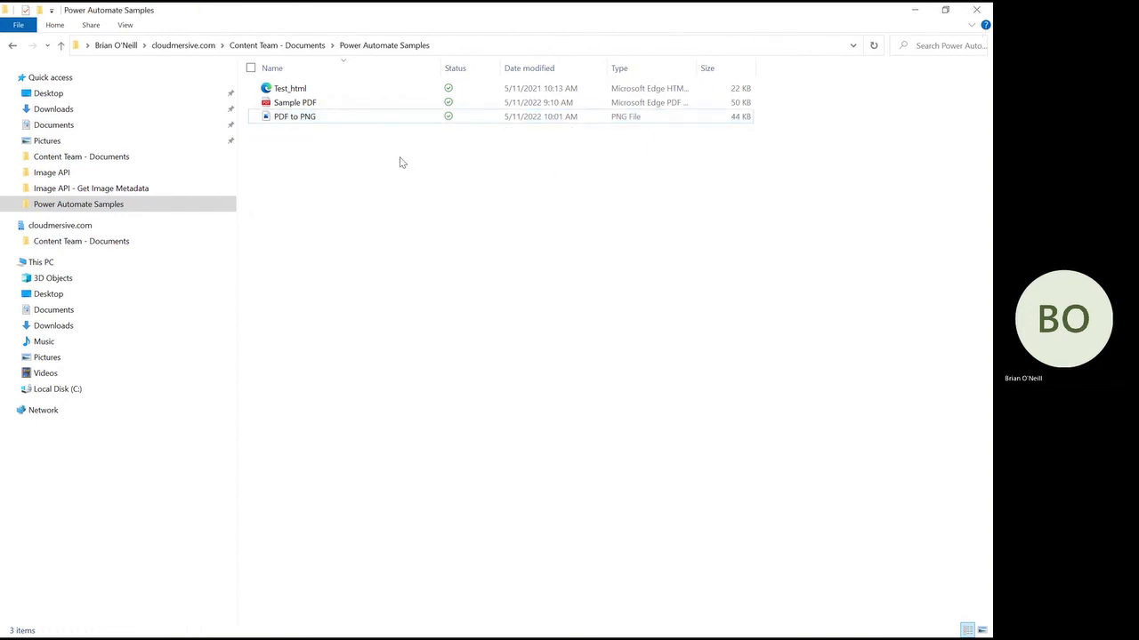